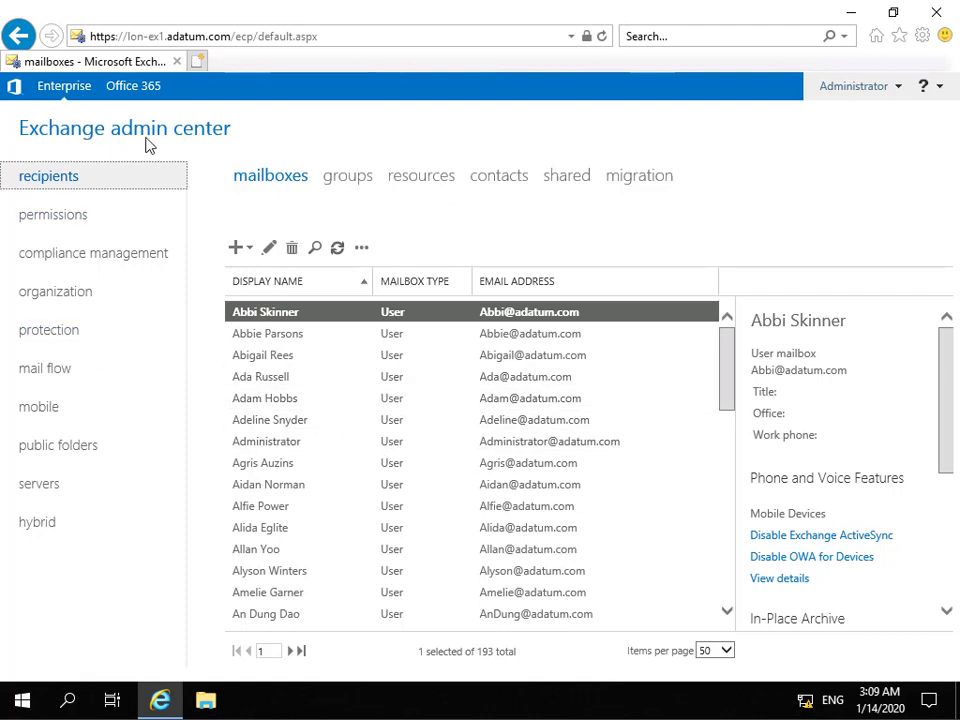
# Step: Review the mail flow rules, delivery reports and accepted domains, including the Adatum.com domain's settings, without making changes
pyautogui.click(45, 370)
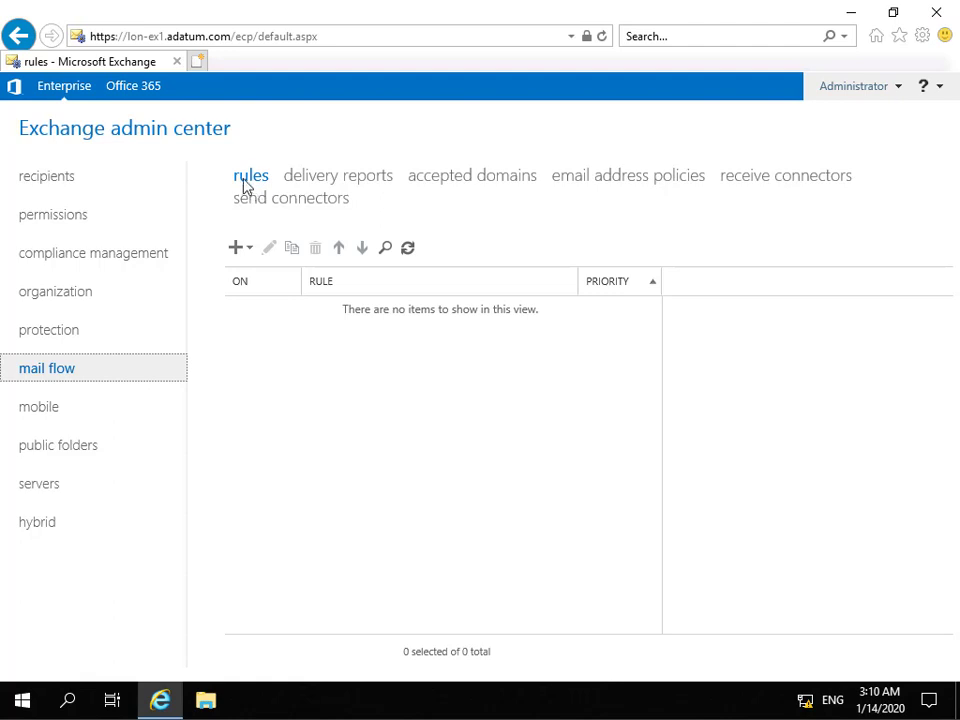
pyautogui.click(316, 180)
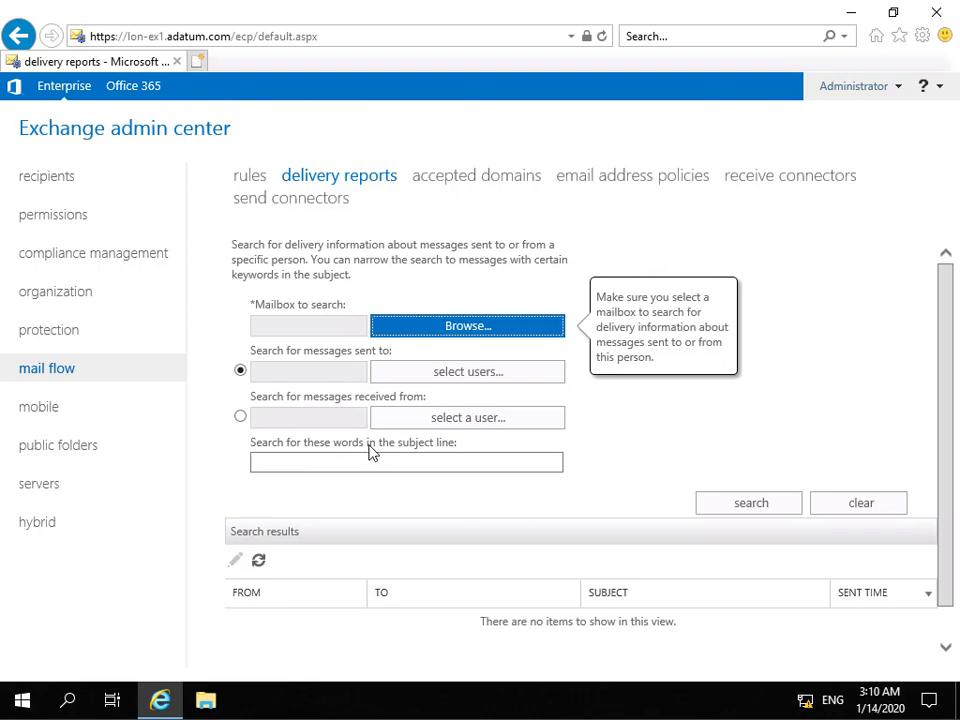
pyautogui.click(444, 176)
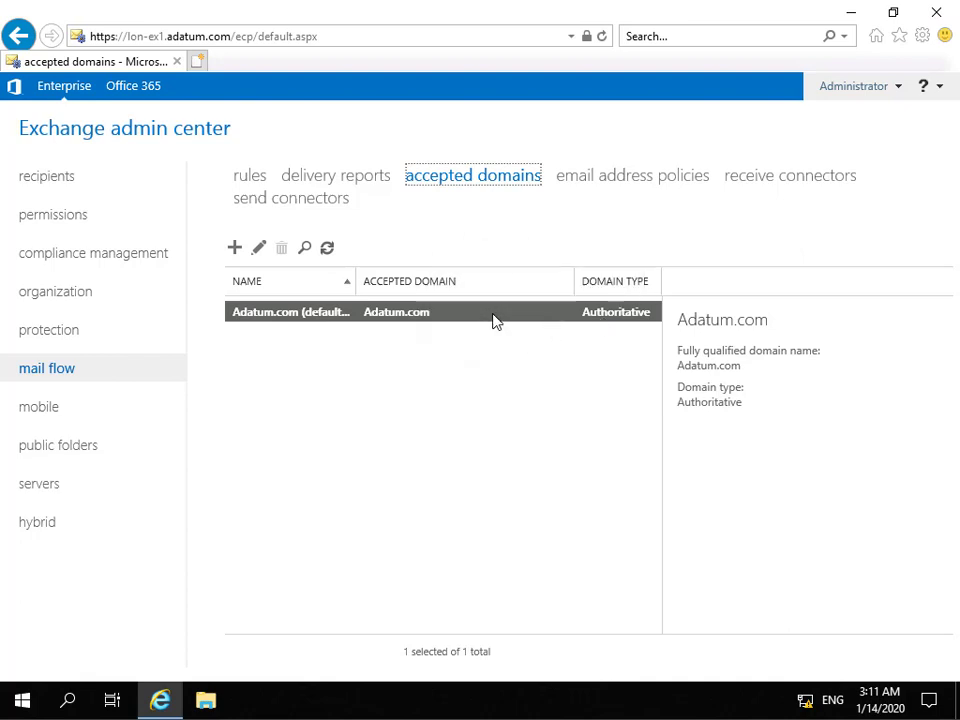
pyautogui.click(255, 249)
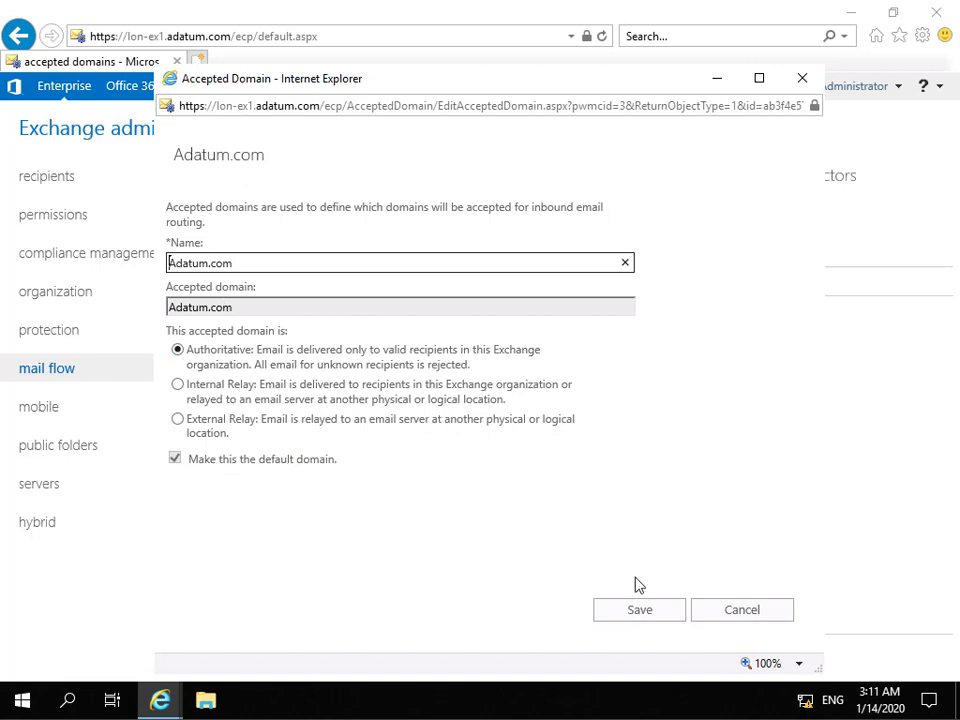
pyautogui.click(726, 610)
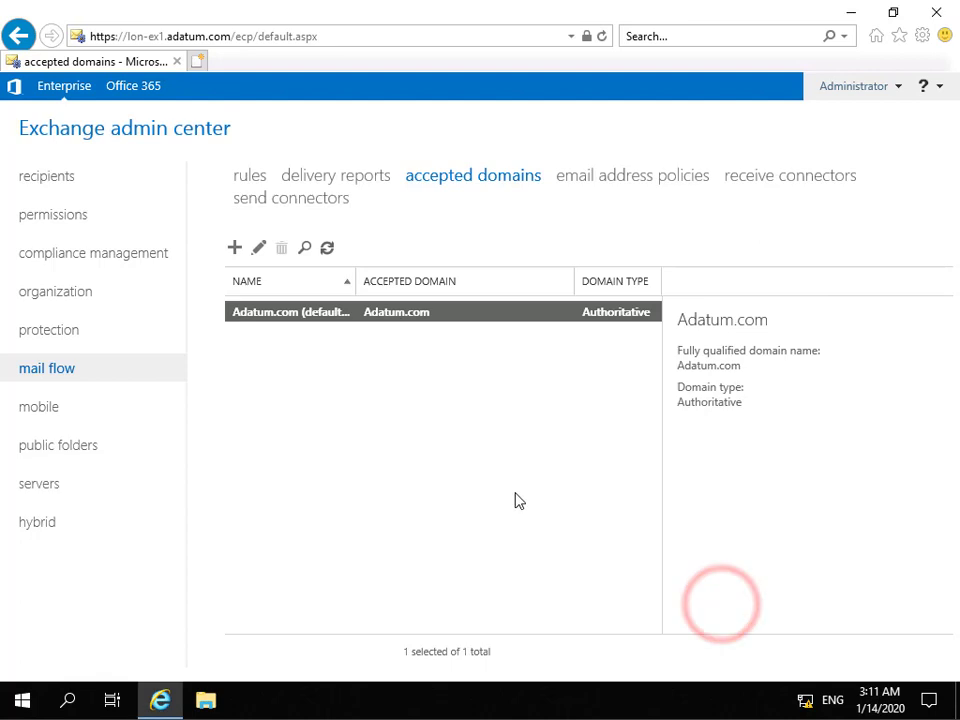
# Step: Create an email address policy named "Adatum email address policy" using the Adatum.com domain and the first name.last name address format
pyautogui.click(590, 180)
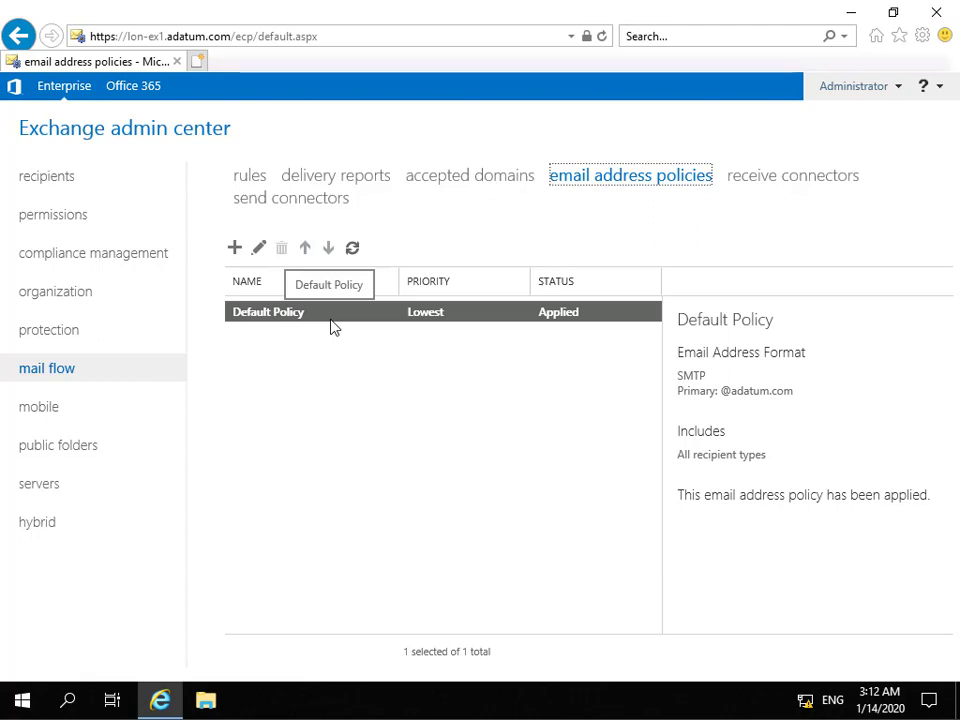
pyautogui.click(238, 249)
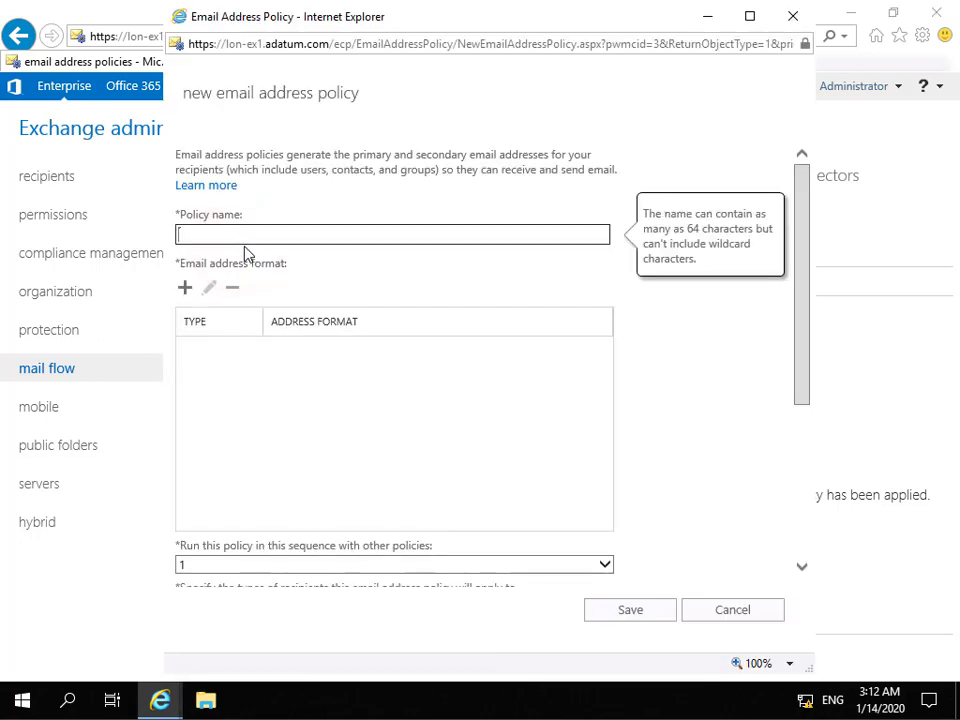
pyautogui.write('Adatum email address policy')
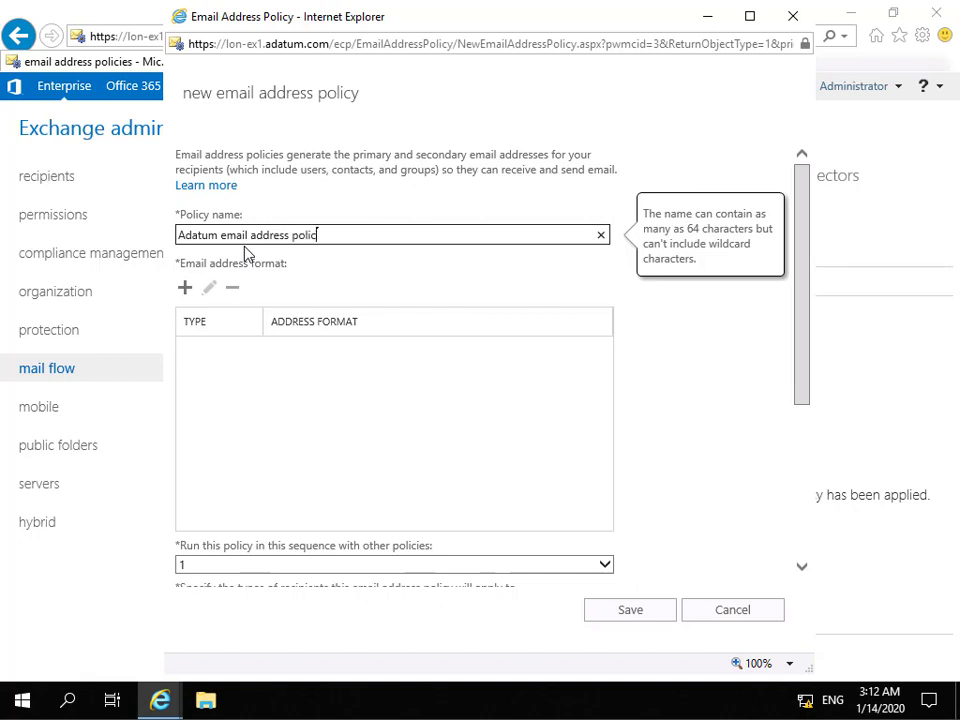
pyautogui.click(185, 289)
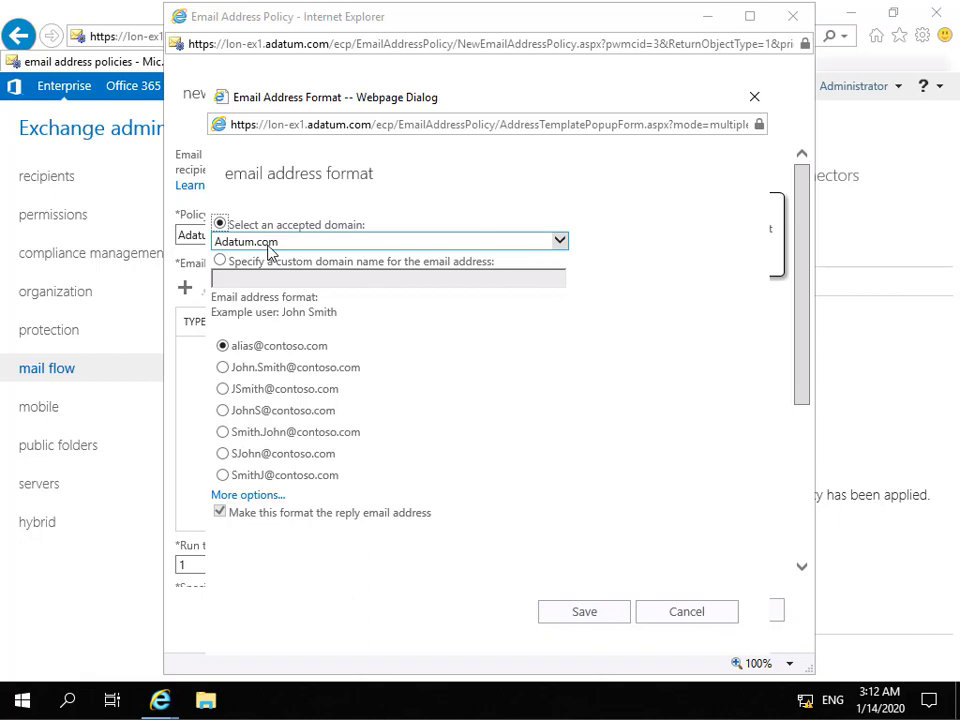
pyautogui.click(222, 367)
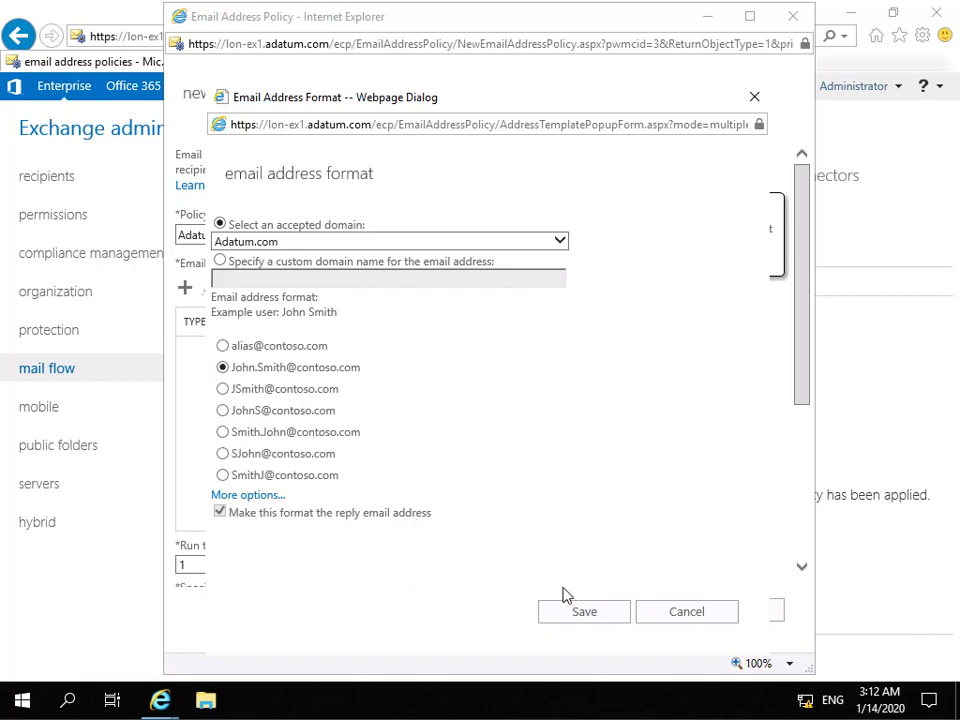
pyautogui.click(584, 613)
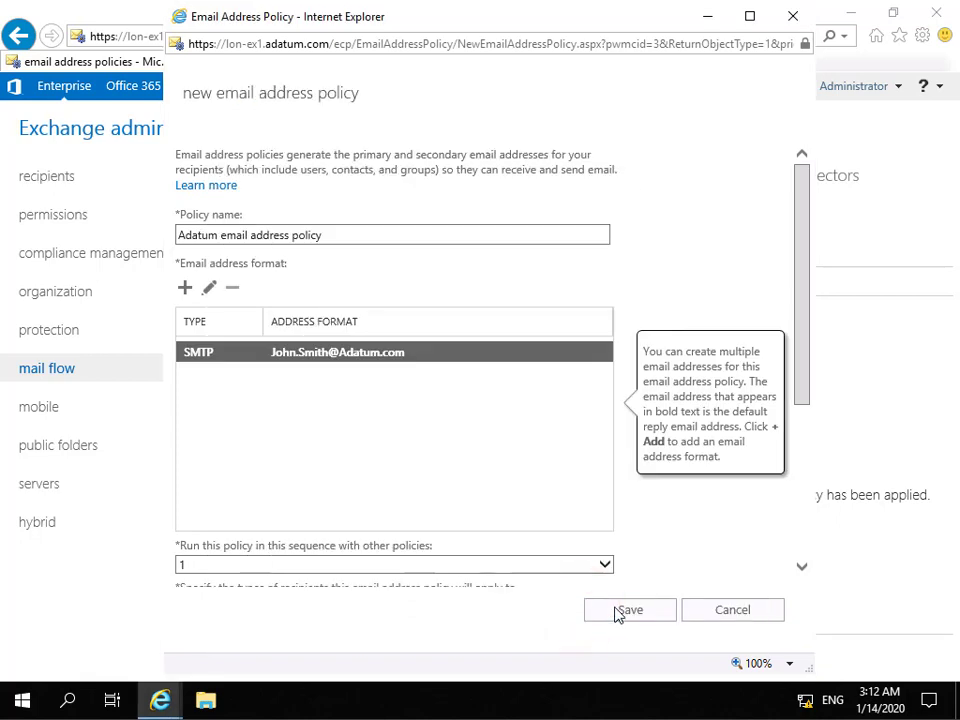
pyautogui.click(617, 612)
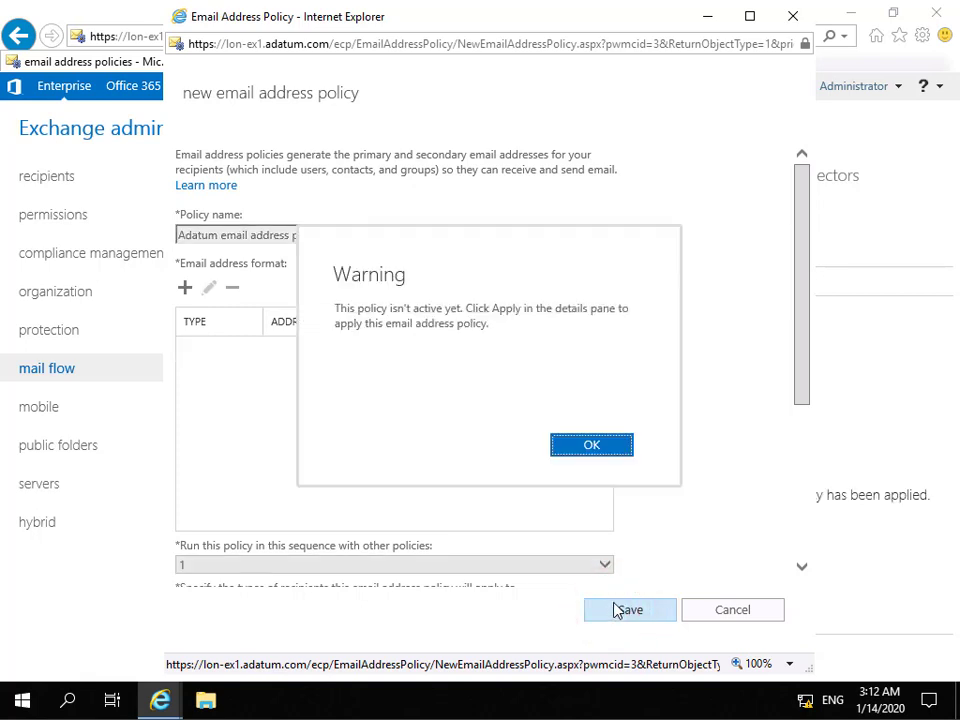
pyautogui.click(581, 447)
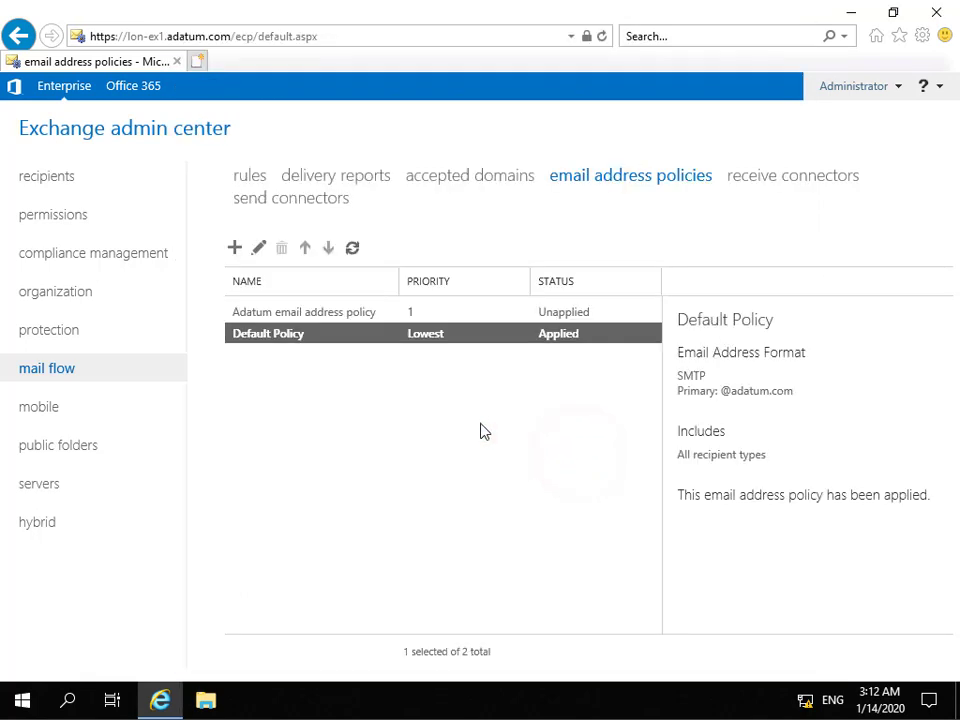
# Step: Apply the new Adatum email address policy to all its recipients
pyautogui.click(336, 318)
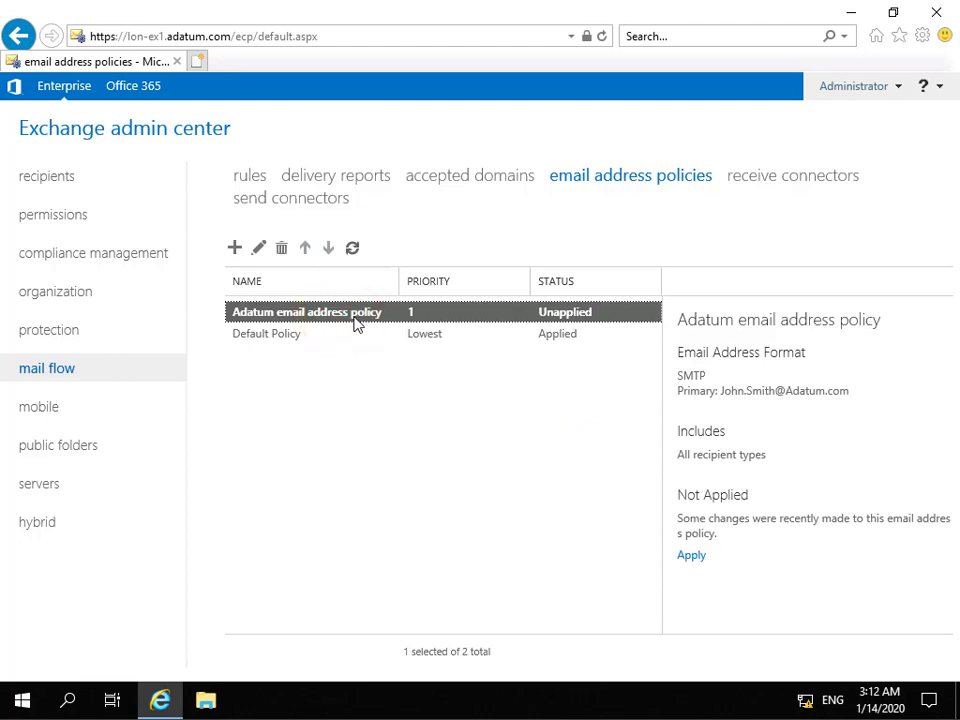
pyautogui.click(692, 558)
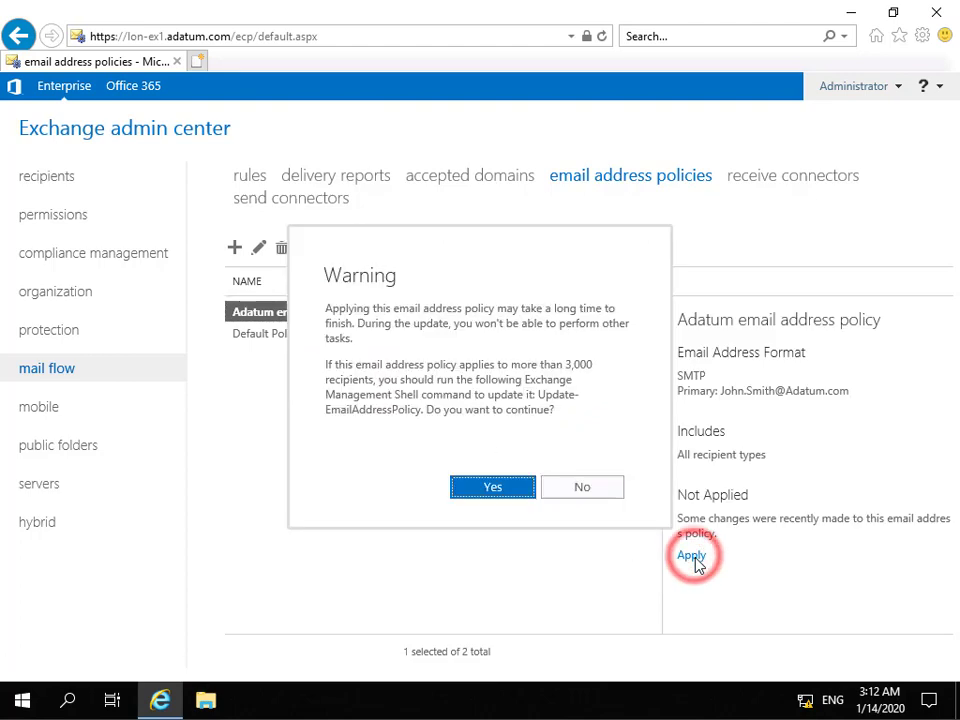
pyautogui.click(506, 487)
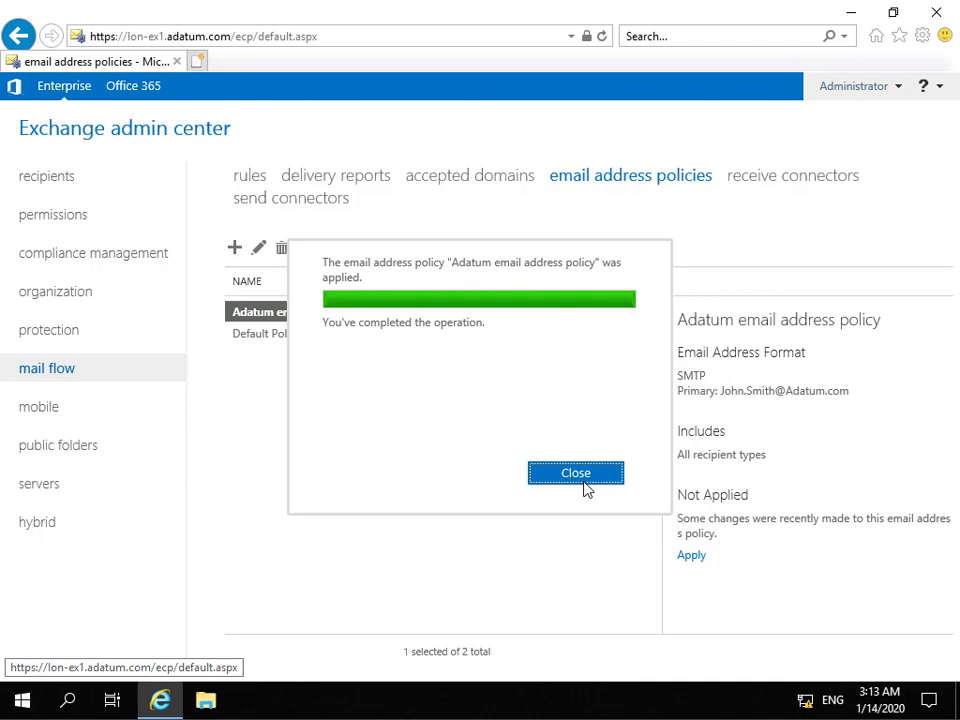
pyautogui.click(589, 479)
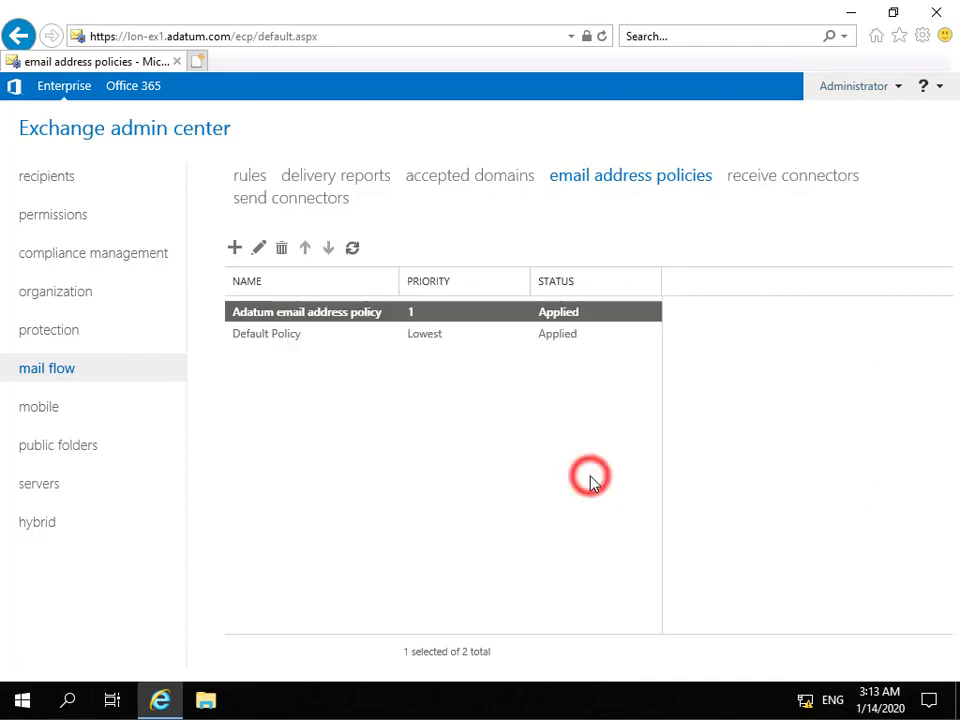
# Step: Start a new send connector named "Internet Mail" of type Internet, keeping delivery by the MX record associated with the recipient domain
pyautogui.click(779, 180)
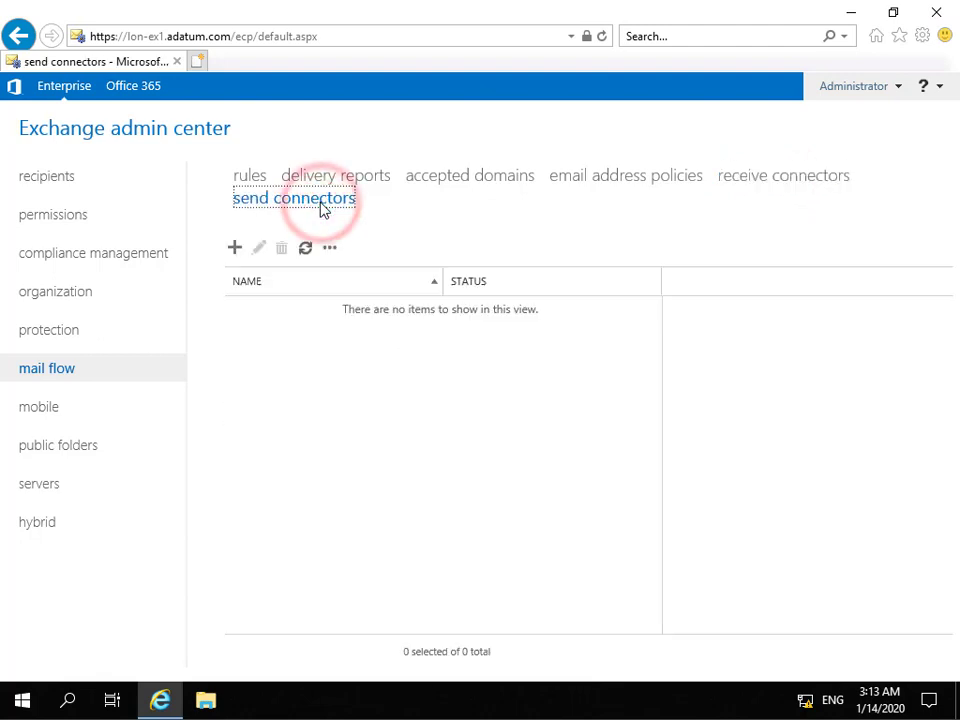
pyautogui.click(234, 250)
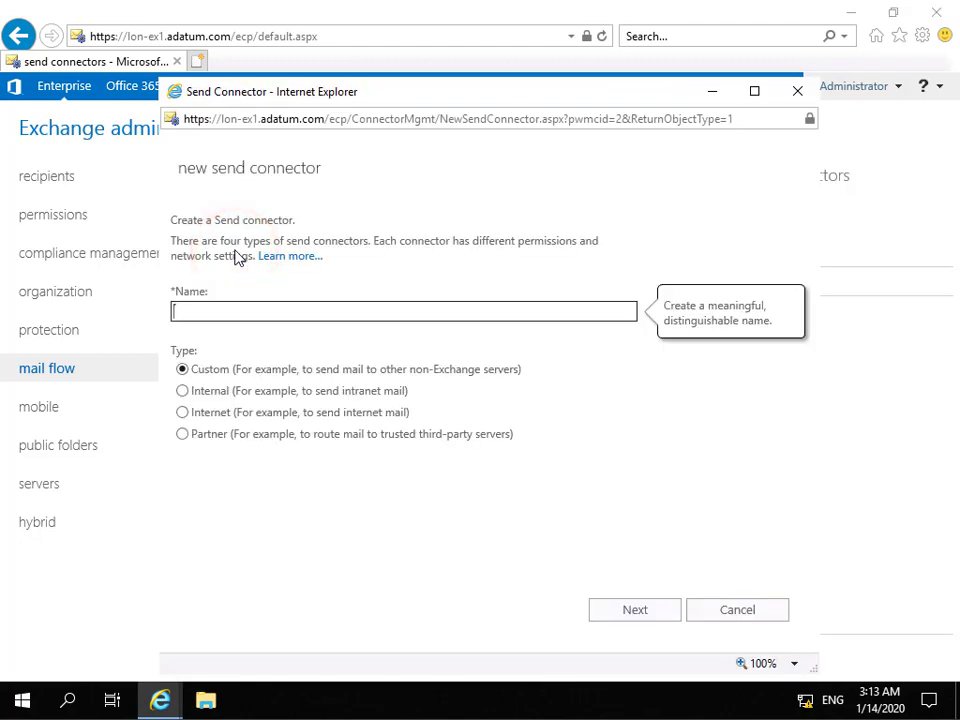
pyautogui.click(210, 419)
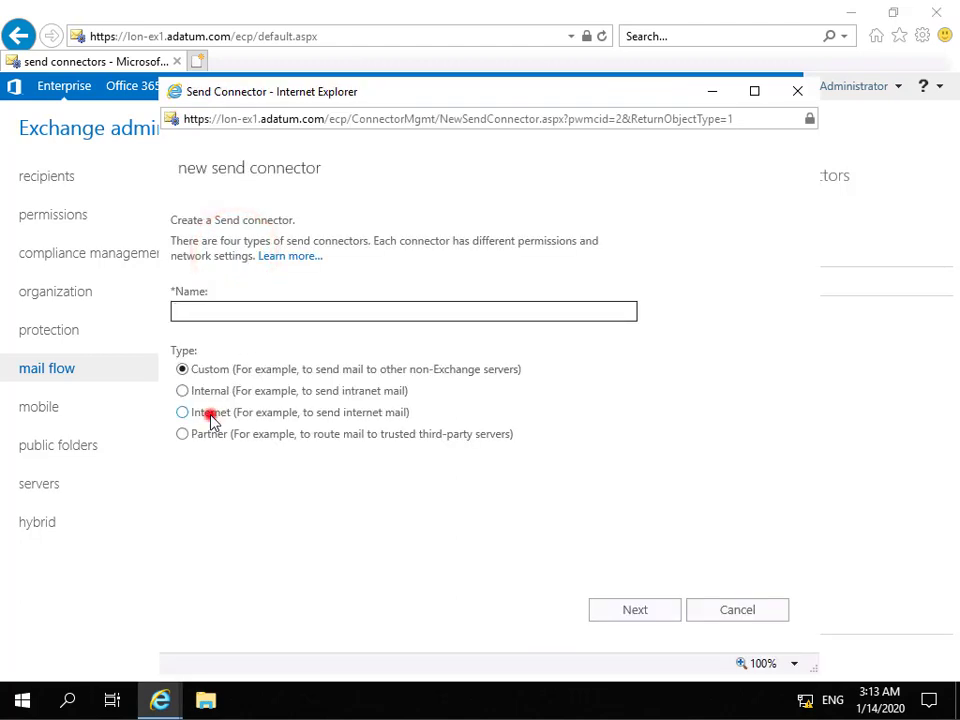
pyautogui.click(212, 316)
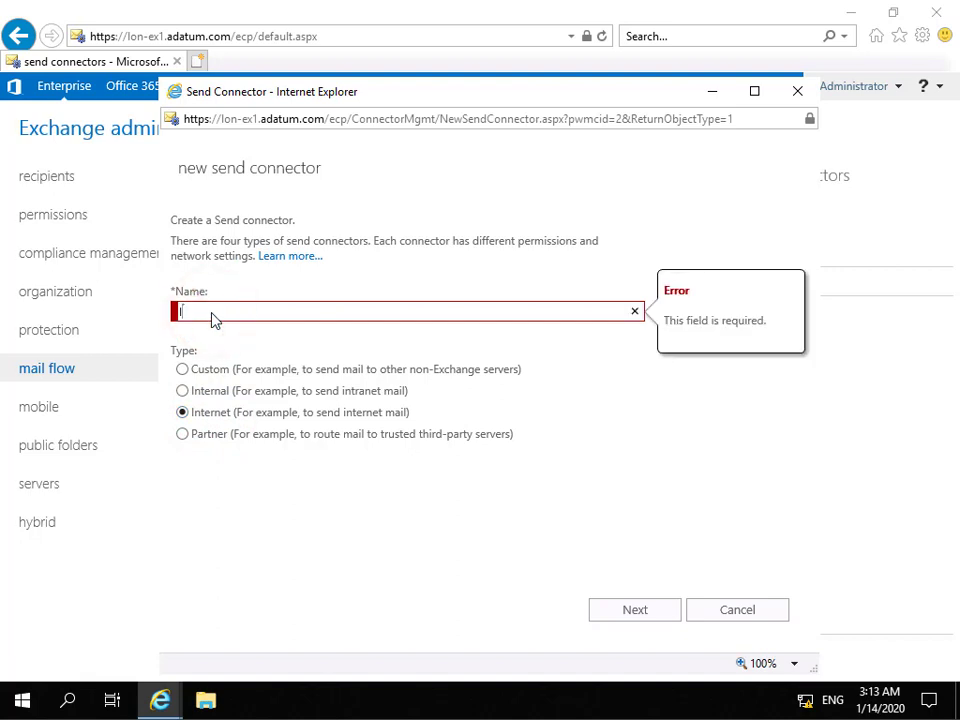
pyautogui.write('Internet Mail')
pyautogui.click(615, 609)
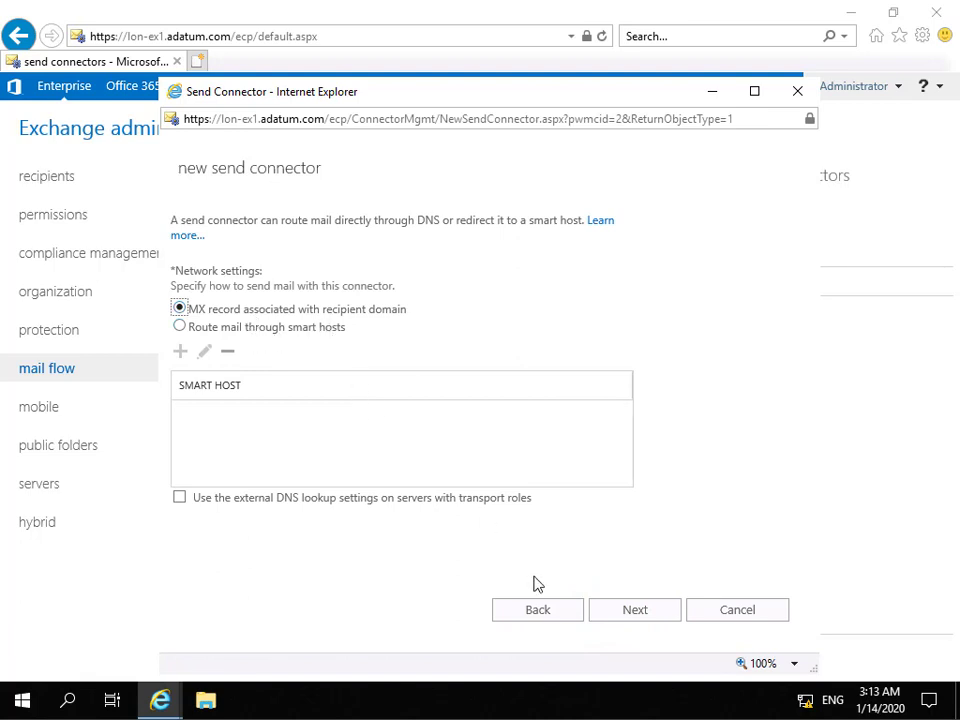
pyautogui.click(613, 611)
# Step: Add an SMTP address space to the send connector with the domain * and a cost of 10
pyautogui.click(181, 311)
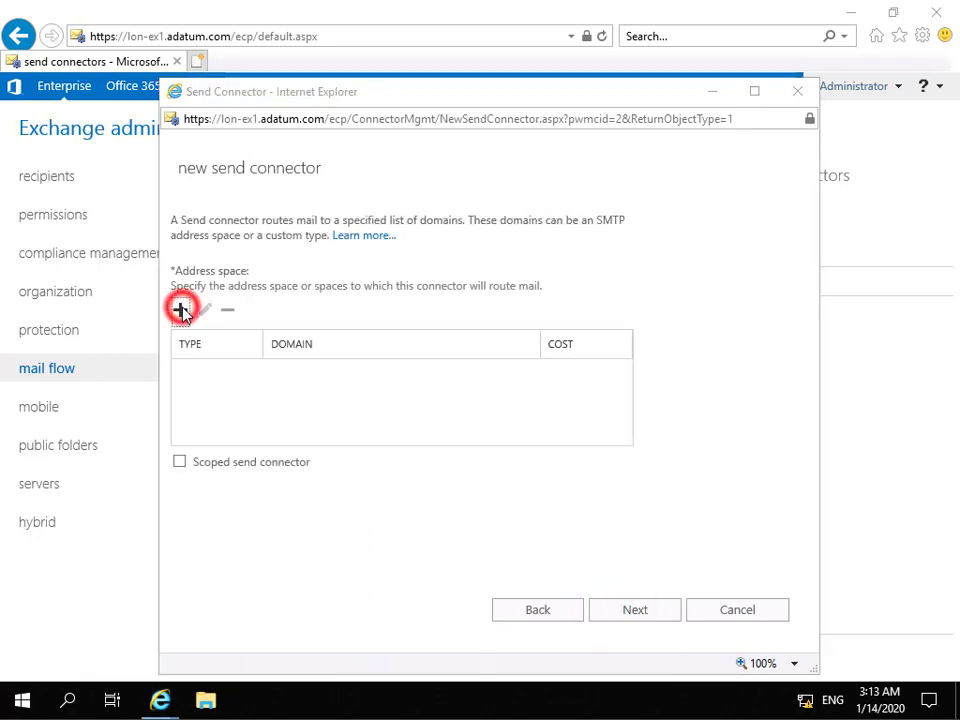
pyautogui.click(250, 375)
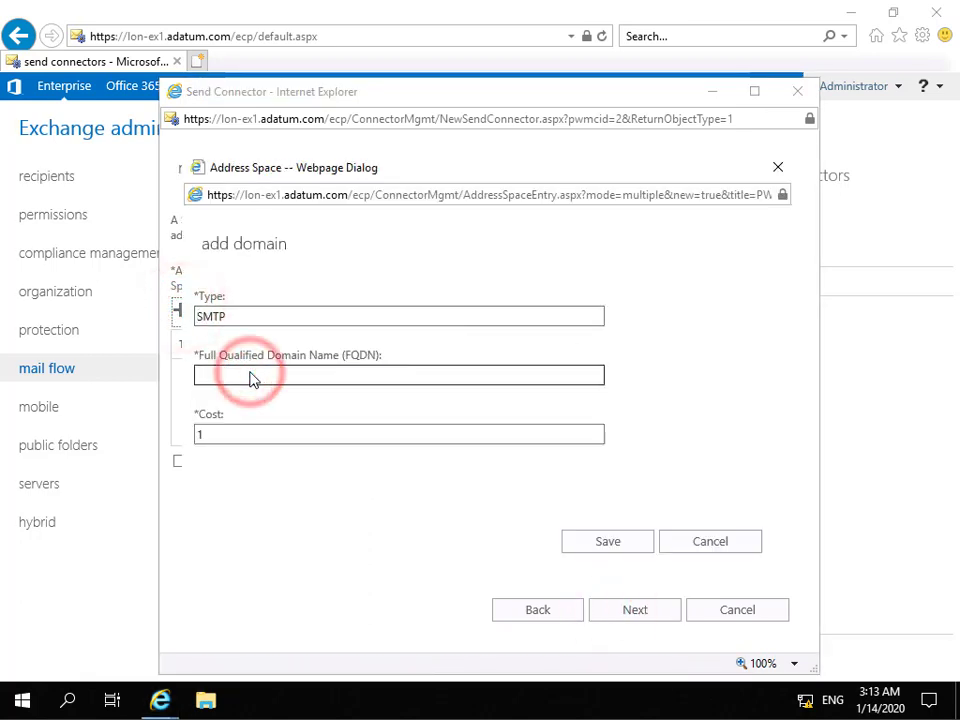
pyautogui.write('*')
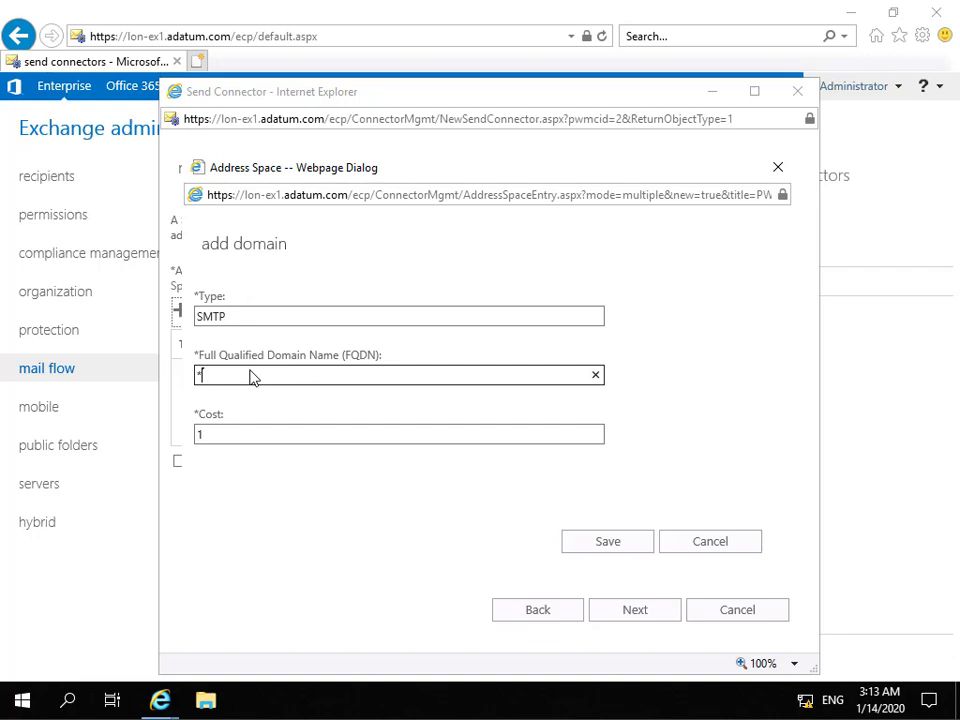
pyautogui.click(244, 436)
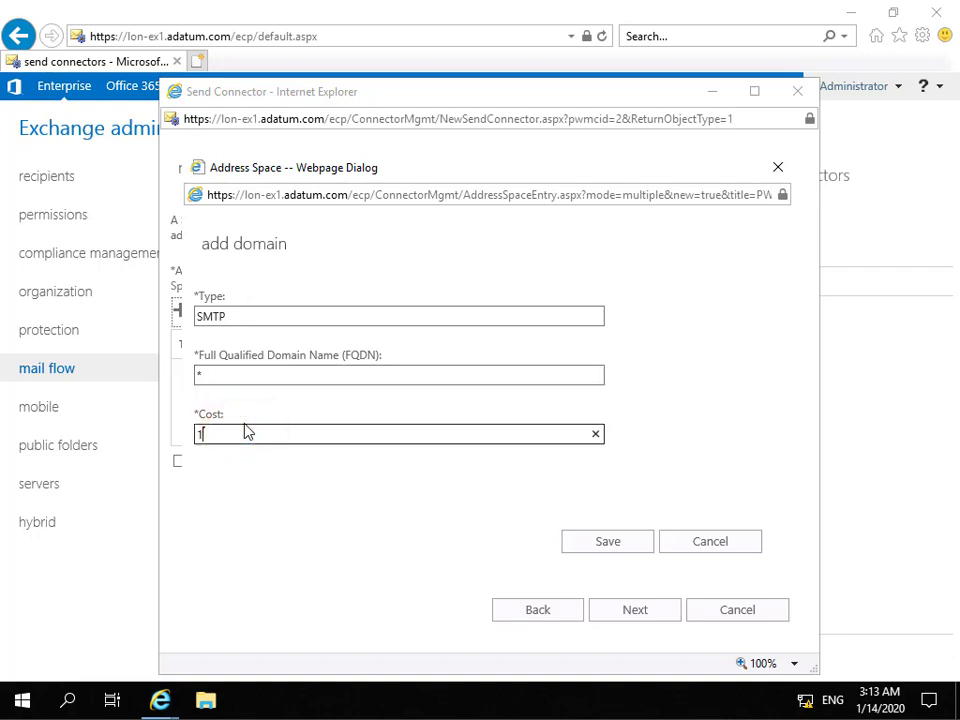
pyautogui.write('0')
pyautogui.click(582, 543)
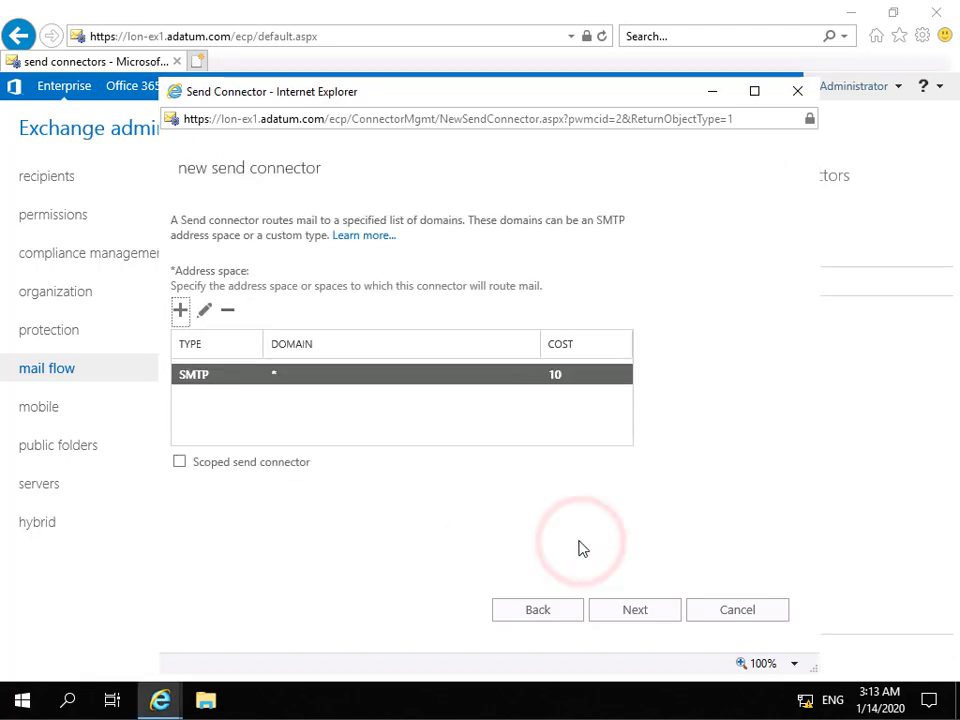
pyautogui.click(661, 613)
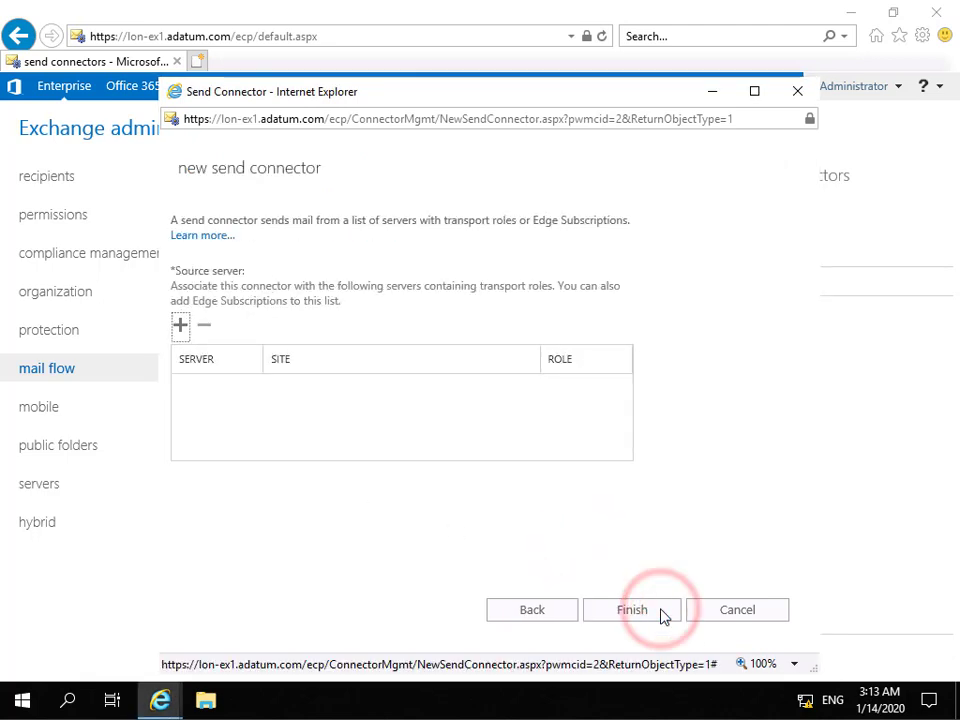
# Step: Assign LON-EX1 and BER-EX1 as the connector's source servers and finish creating it, acknowledging the site warning
pyautogui.click(180, 325)
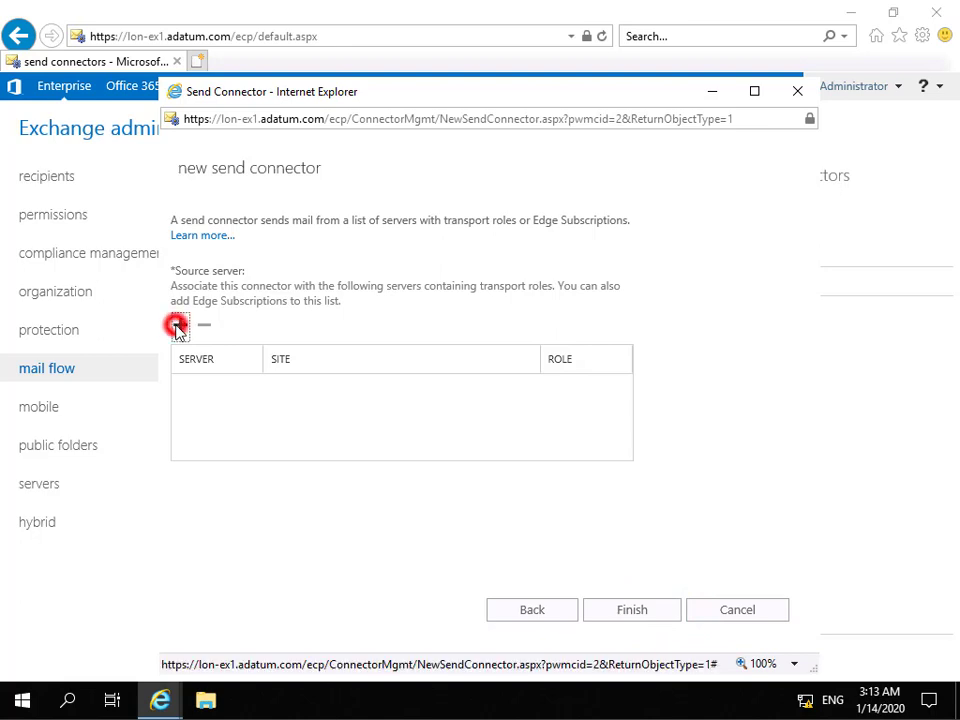
pyautogui.click(236, 328)
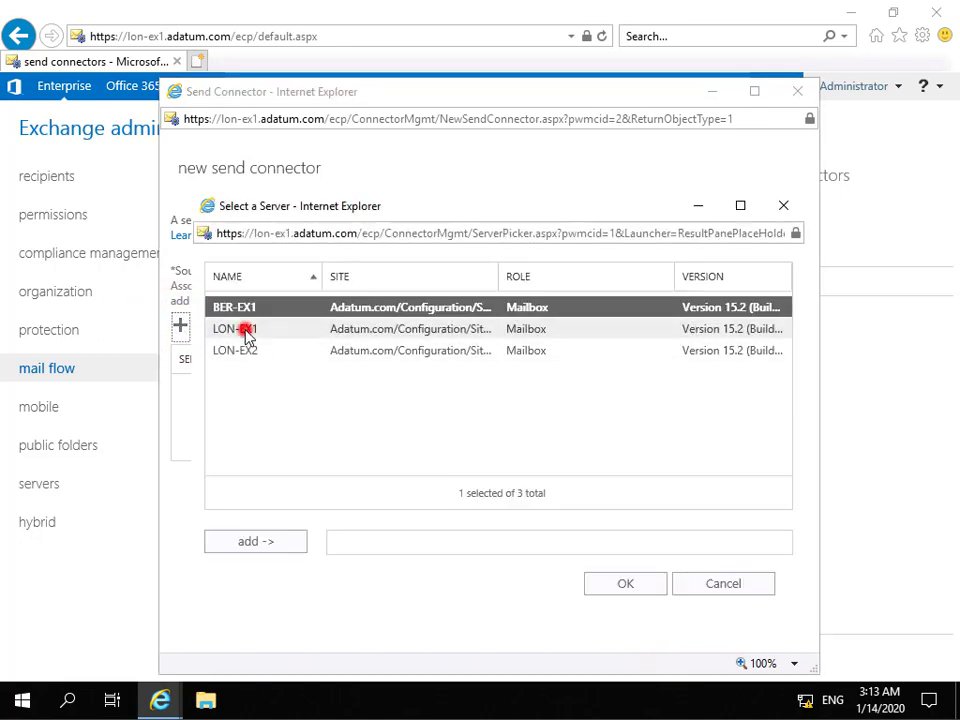
pyautogui.click(272, 546)
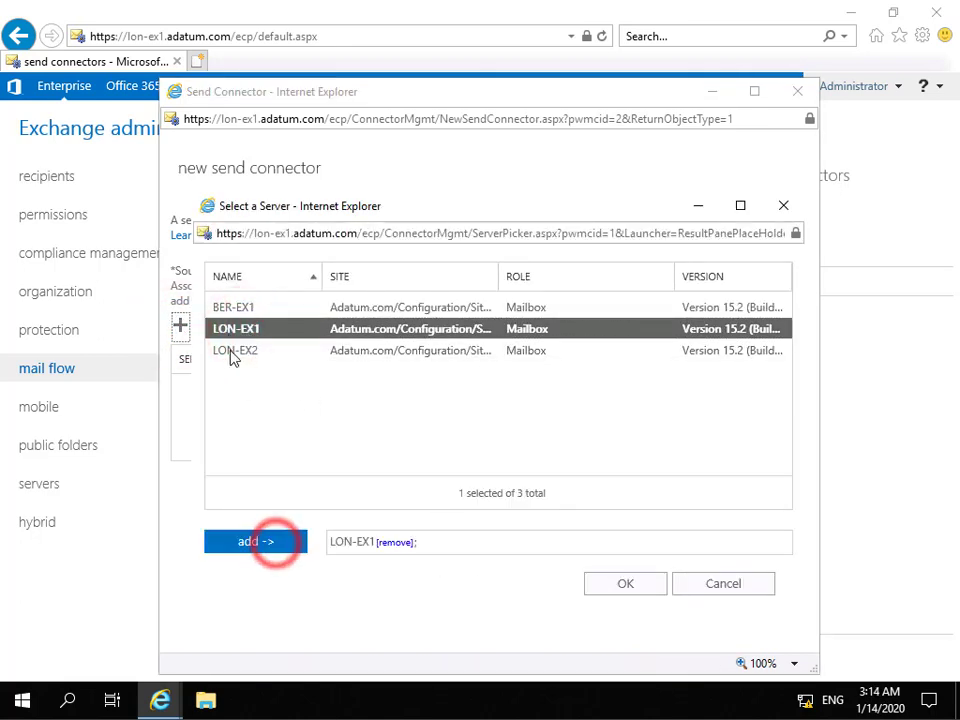
pyautogui.click(228, 309)
pyautogui.click(273, 545)
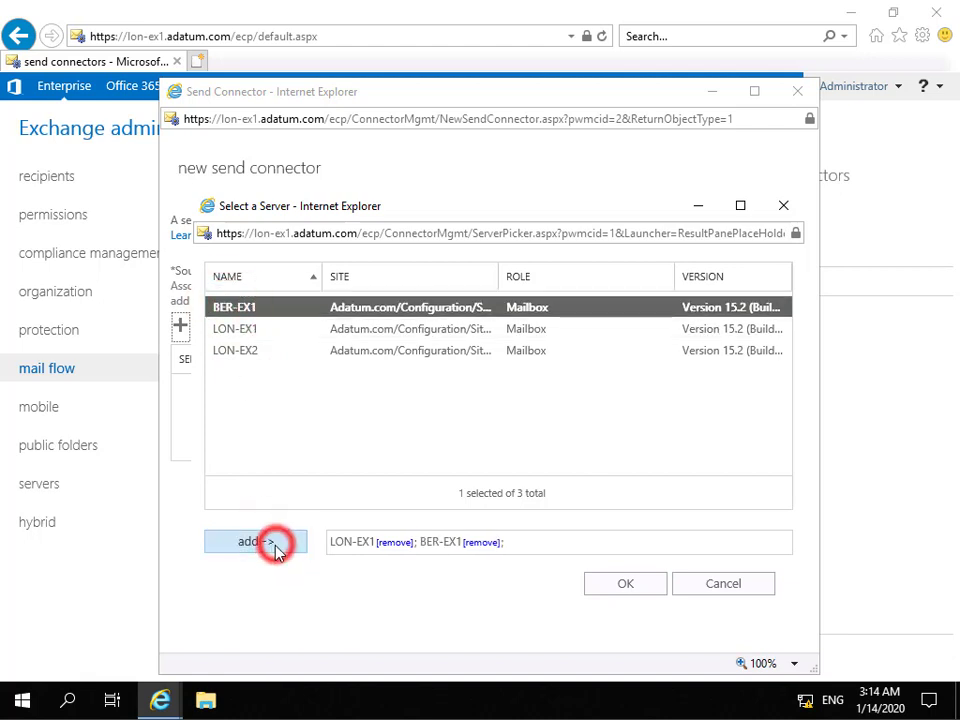
pyautogui.click(613, 585)
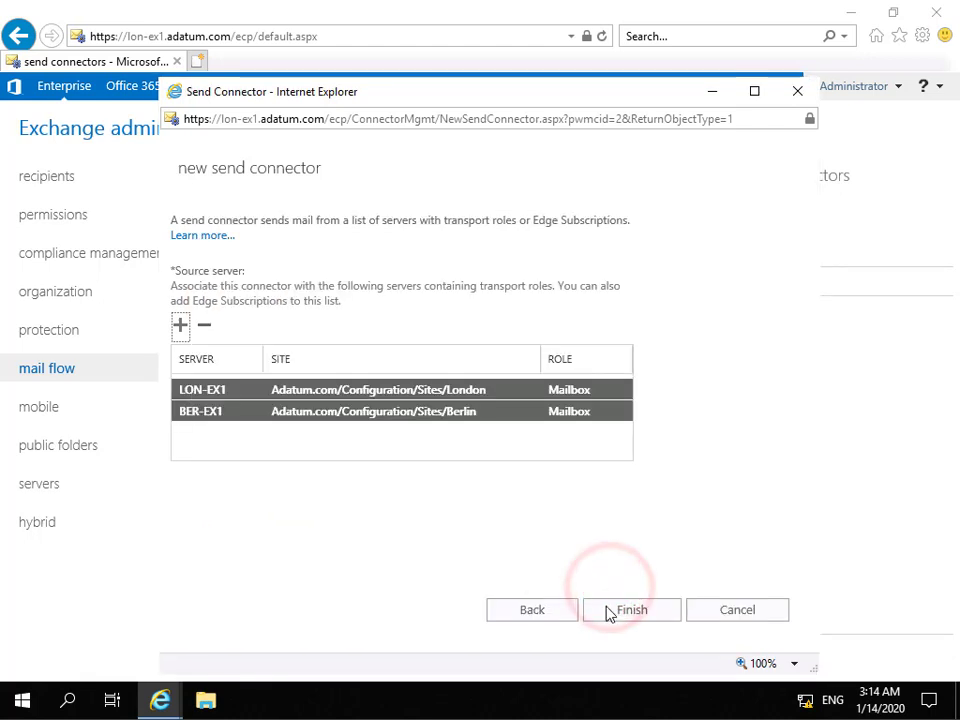
pyautogui.click(612, 612)
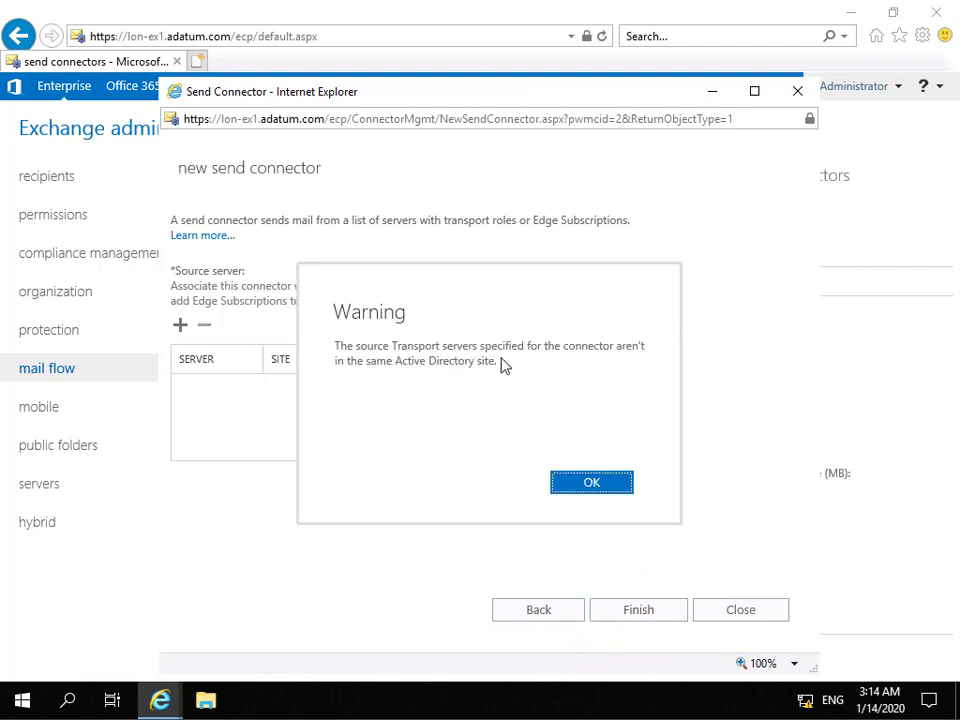
pyautogui.click(587, 484)
pyautogui.click(589, 483)
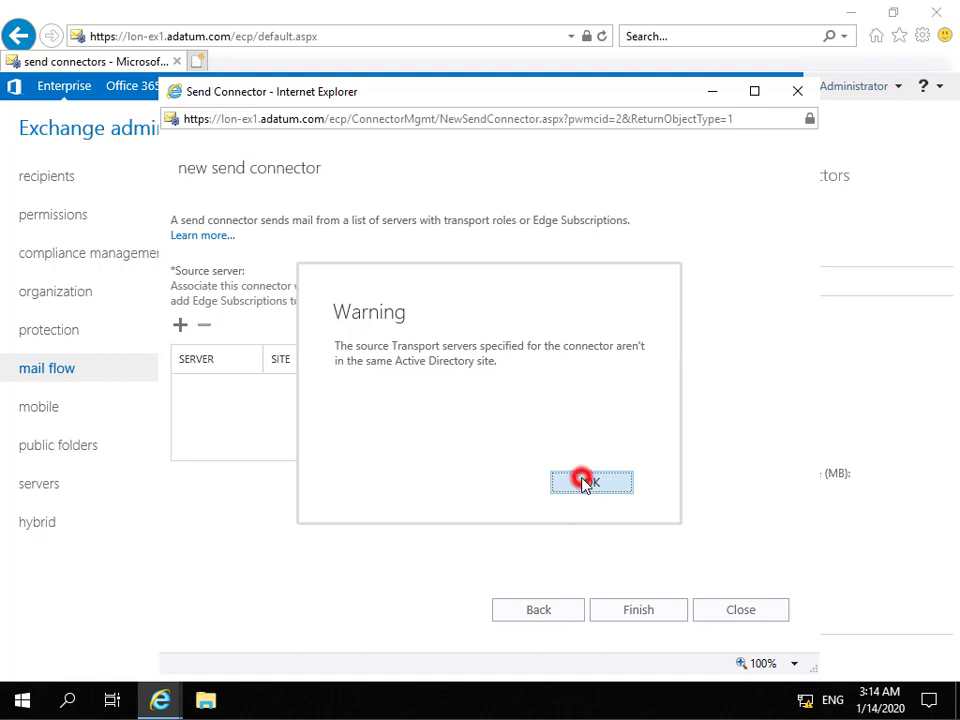